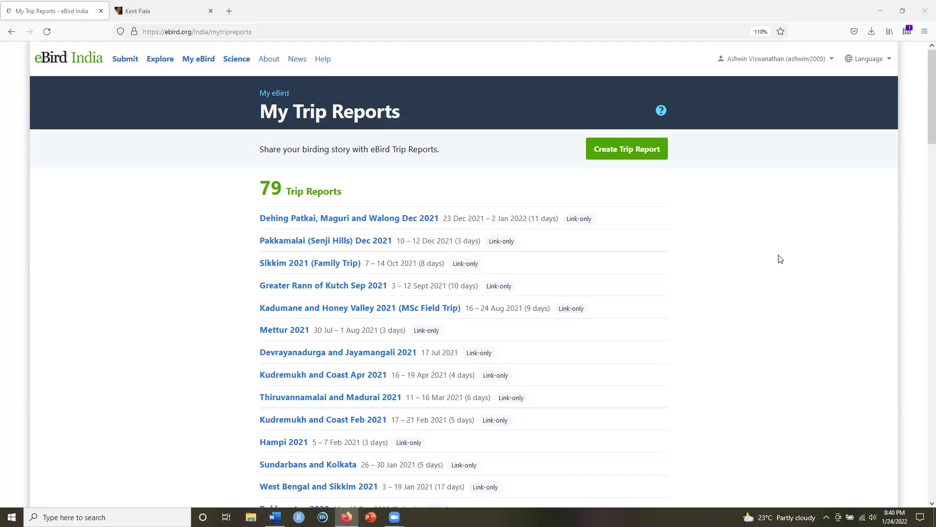
# - Open faintlake.com's 'Browser extensions for eBird' page in a new tab and view it
pyautogui.click(180, 11)
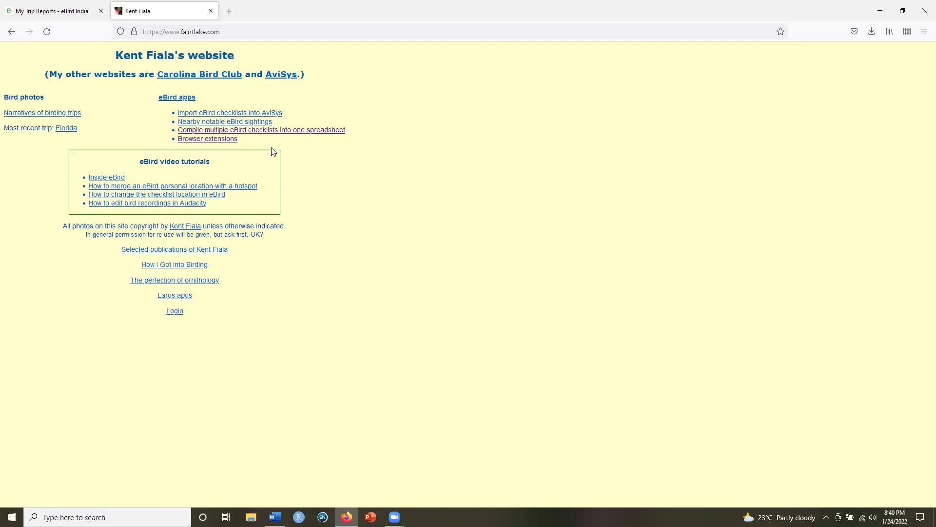
pyautogui.rightClick(224, 146)
pyautogui.click(234, 151)
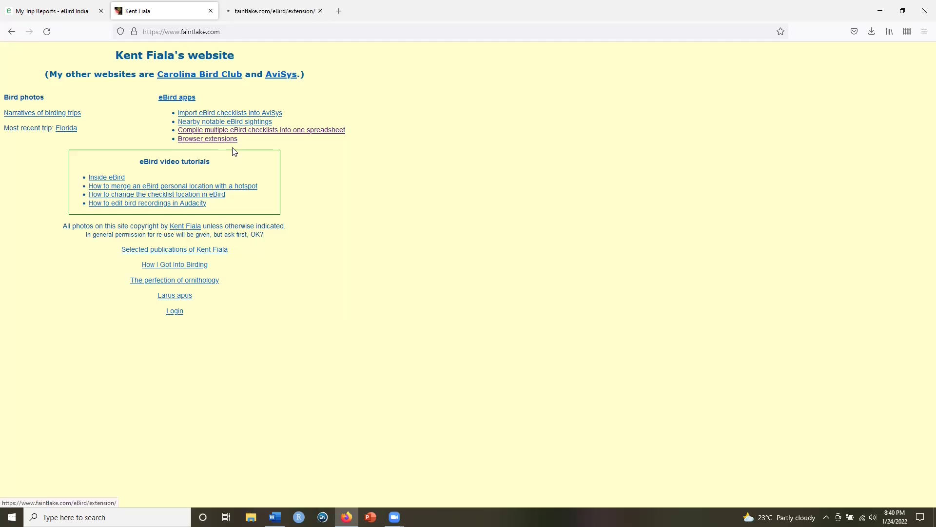
pyautogui.click(238, 5)
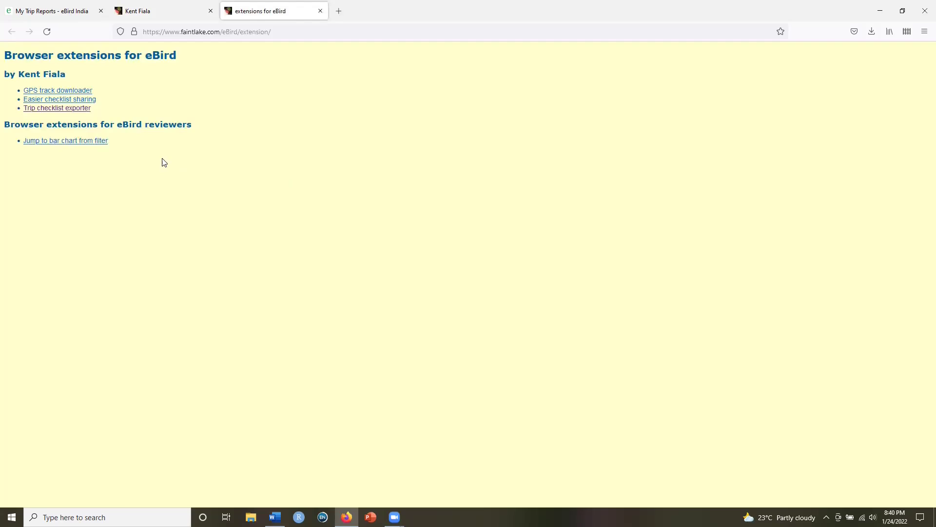
# - Go to the Trip checklist exporter page and open its Firefox extension listing in a new tab
pyautogui.click(82, 111)
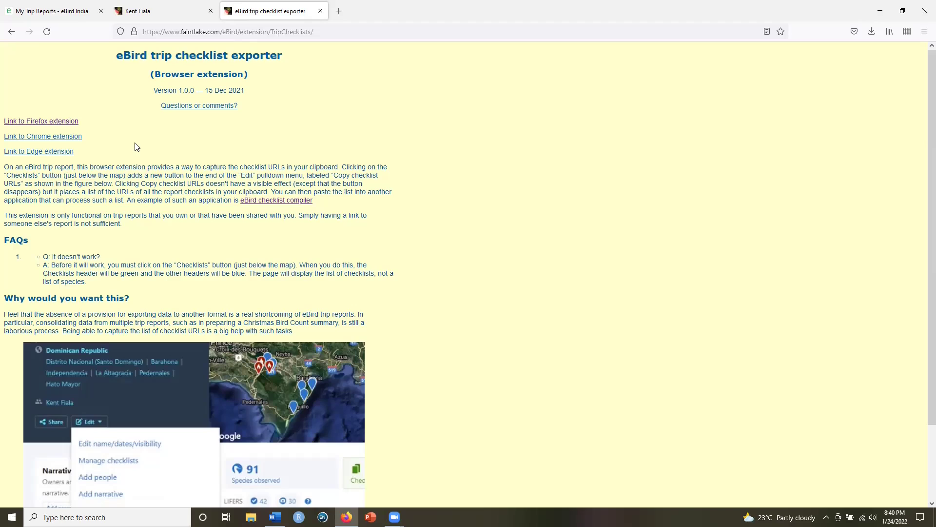
pyautogui.rightClick(71, 125)
pyautogui.click(83, 127)
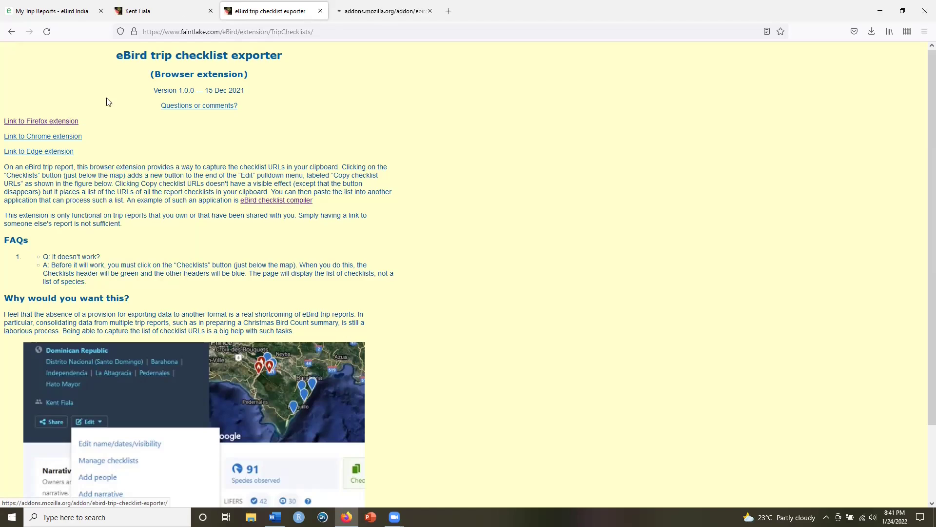
# - Start adding the eBird trip checklist exporter to Firefox from its add-on listing
pyautogui.click(360, 6)
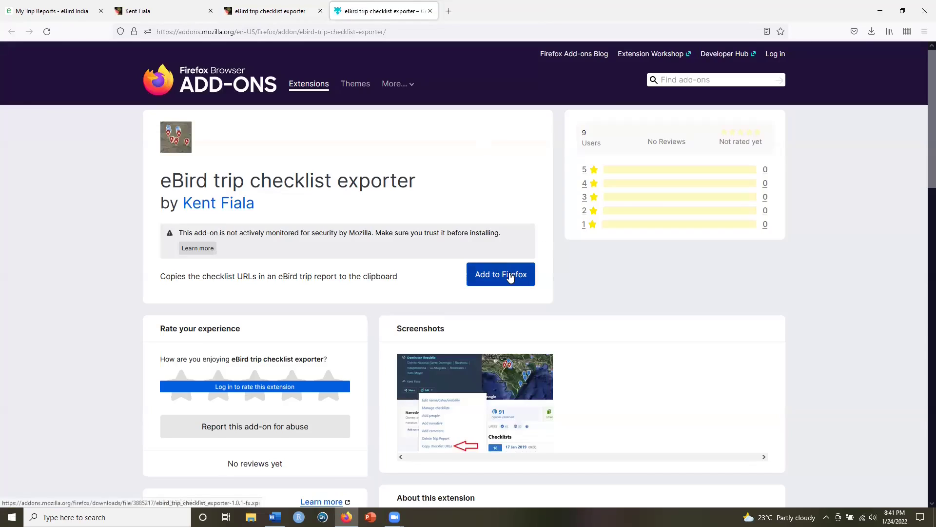
pyautogui.click(510, 277)
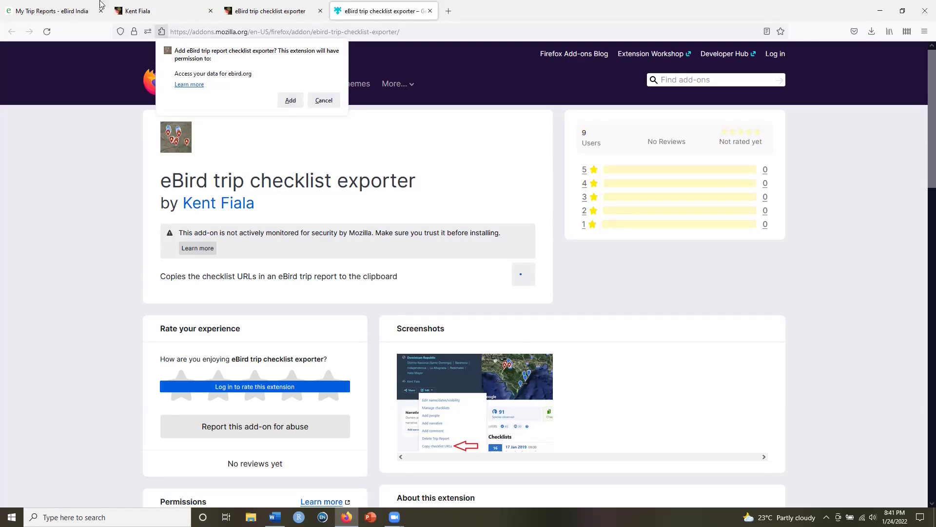
# - In the eBird trip reports list, open October Big Day 2020 in a new tab
pyautogui.click(76, 7)
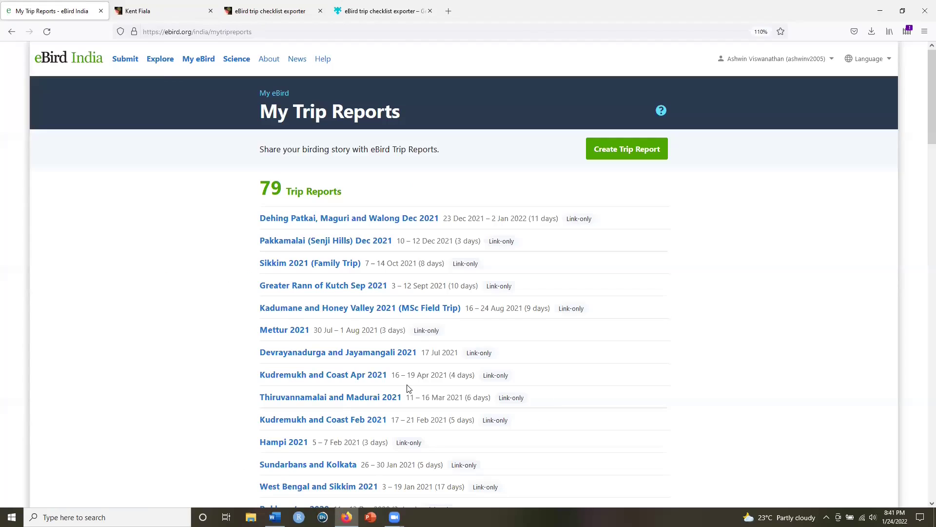
pyautogui.scroll(-5, 408, 388)
pyautogui.scroll(-1, 408, 388)
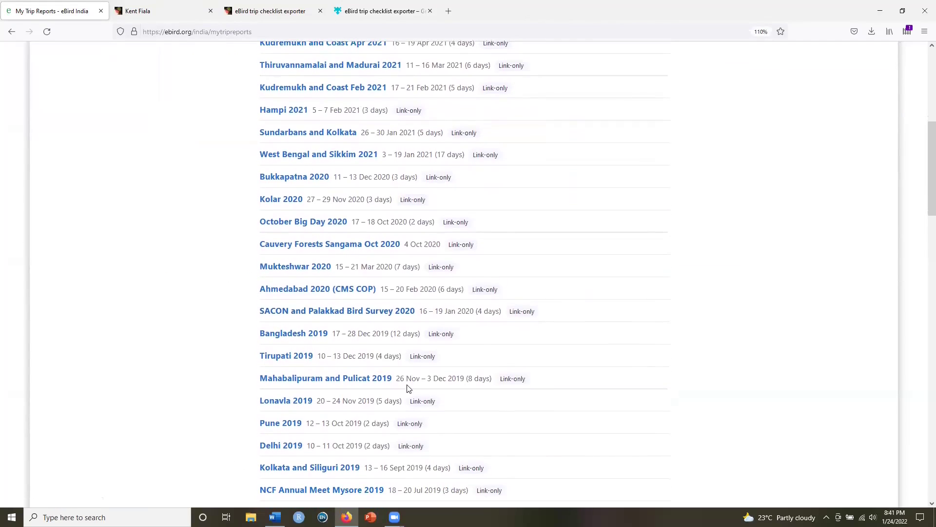
pyautogui.rightClick(330, 227)
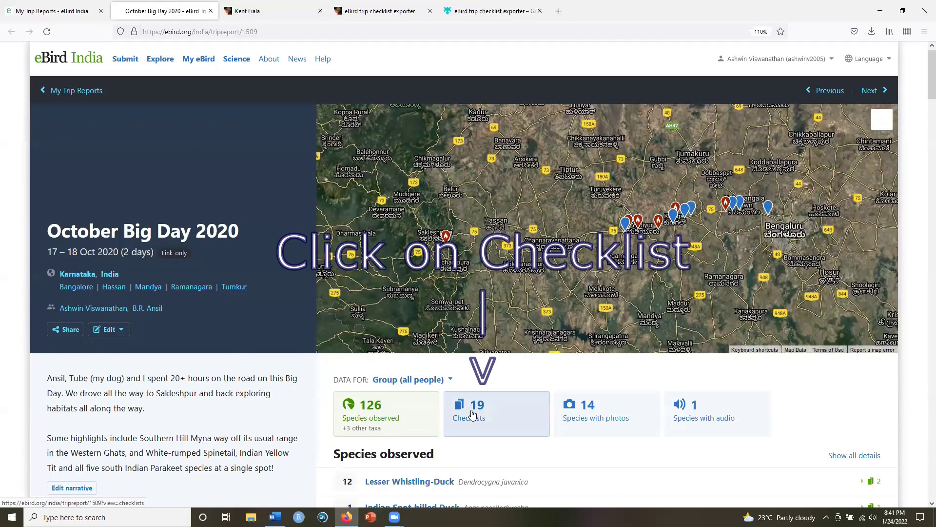
# - Show the report's 19 checklists and glance at its edit options before returning to the add-on page
pyautogui.click(472, 415)
pyautogui.click(109, 330)
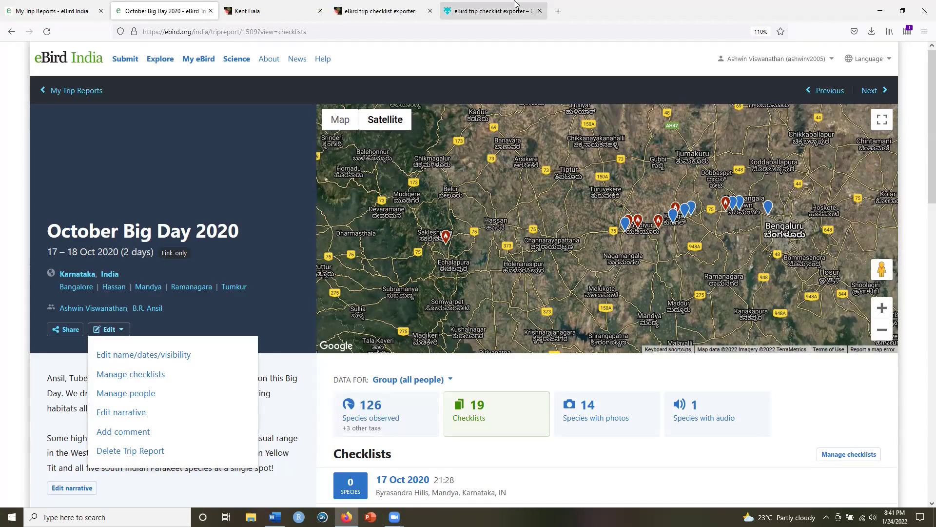
pyautogui.click(263, 299)
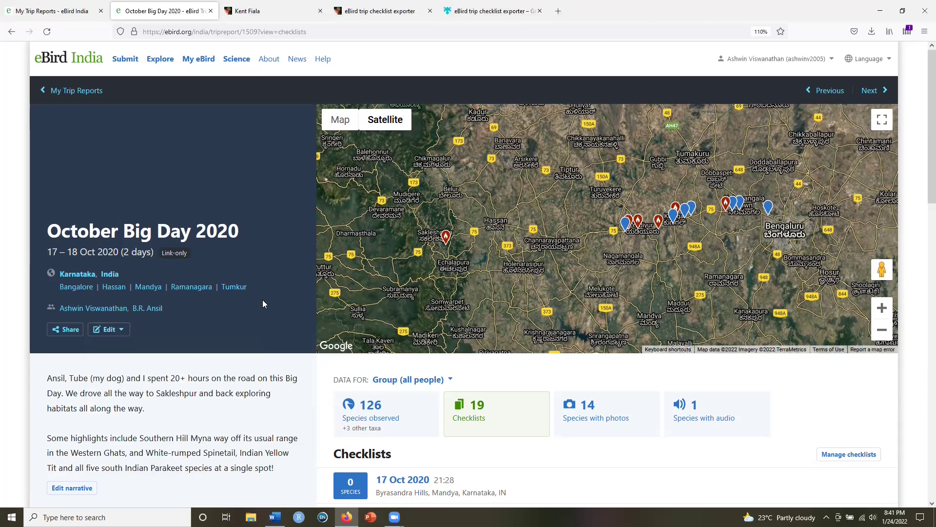
pyautogui.click(521, 5)
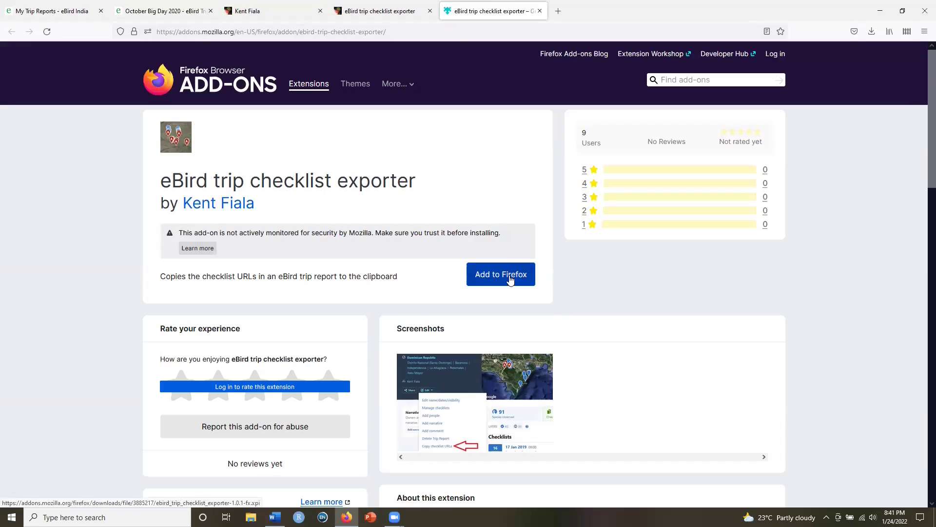
# - Add the eBird trip checklist exporter to Firefox, granting its ebird.org permission
pyautogui.click(511, 279)
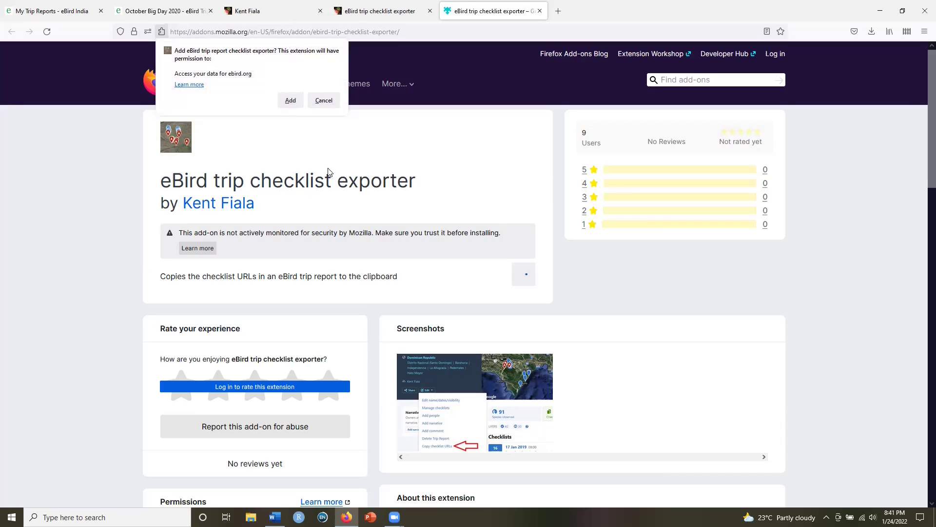
pyautogui.click(291, 101)
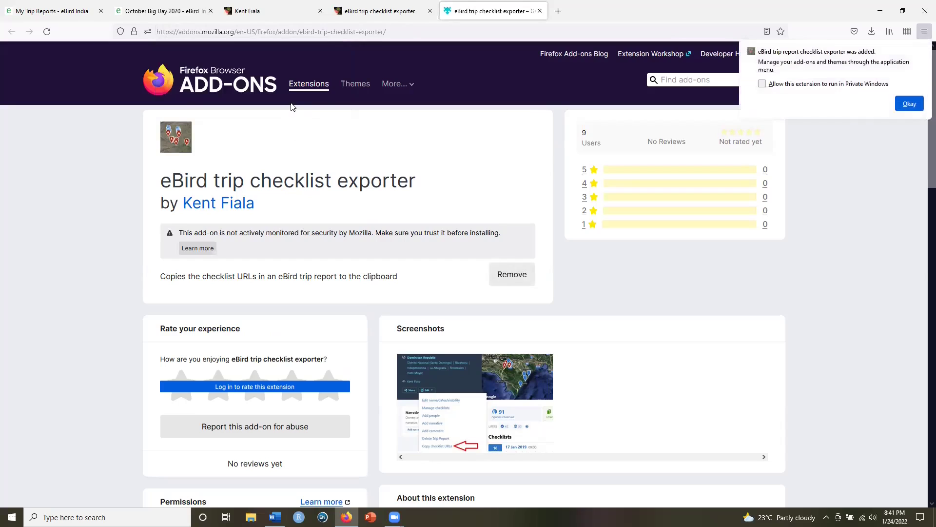
pyautogui.click(908, 105)
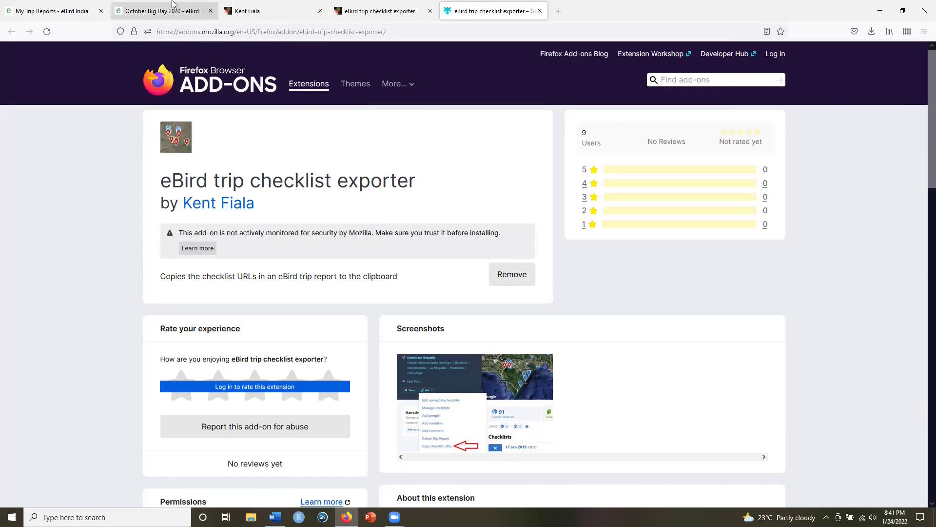
# - Copy all checklist URLs of the October Big Day 2020 report to the clipboard
pyautogui.click(171, 9)
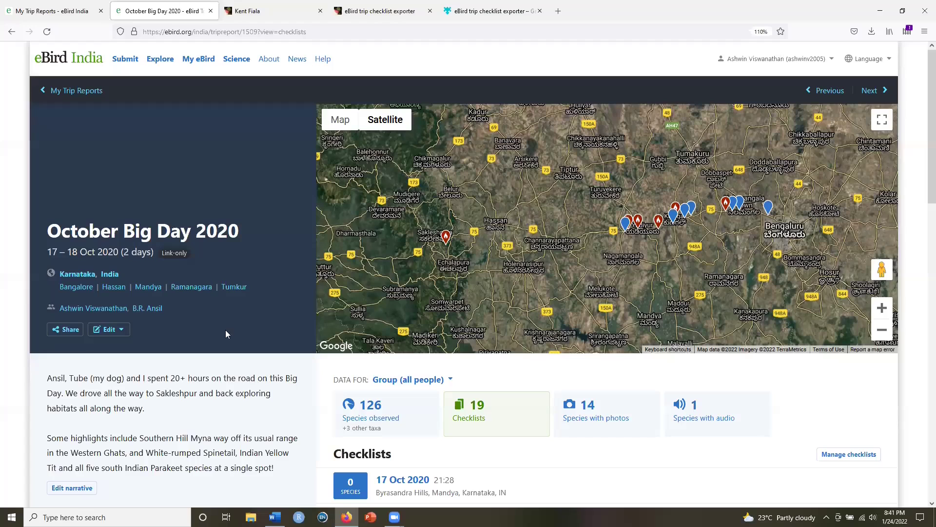
pyautogui.click(108, 330)
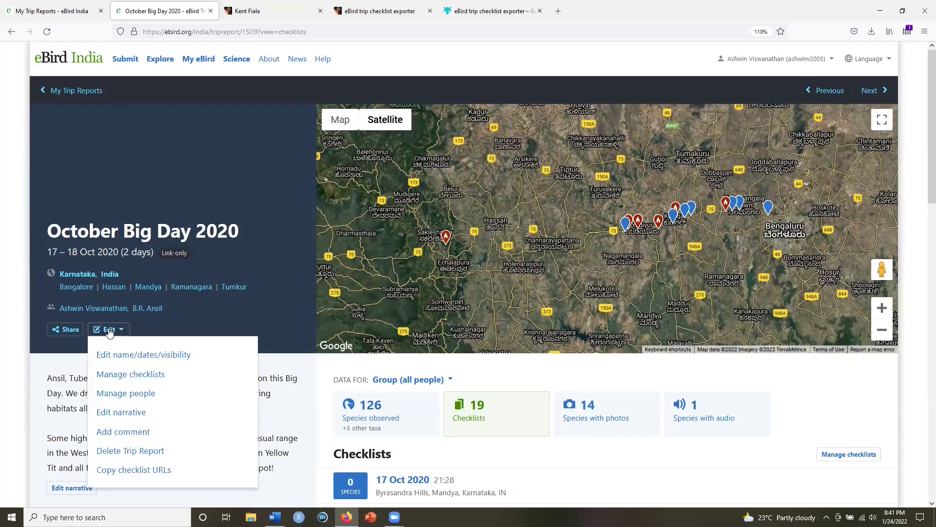
pyautogui.click(150, 470)
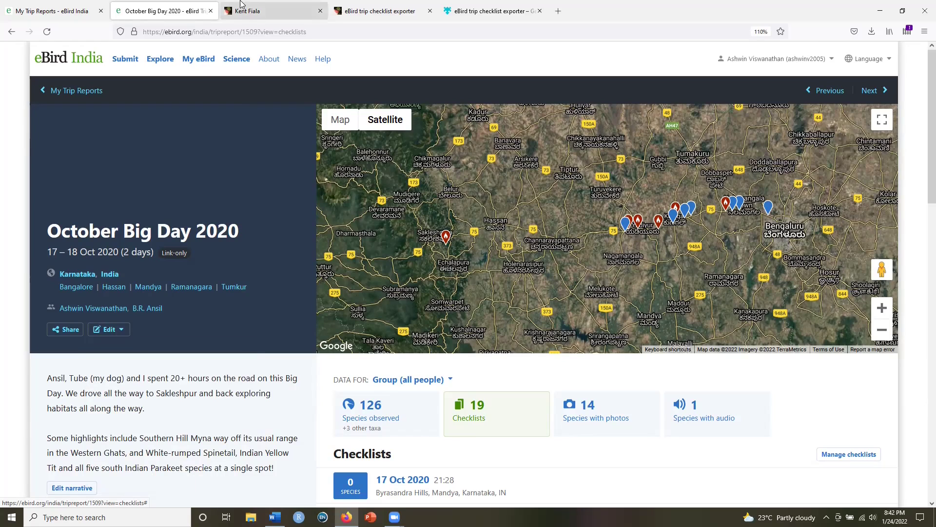
# - Open the 'eBird checklist compiler' link from the exporter page in a new tab
pyautogui.click(379, 4)
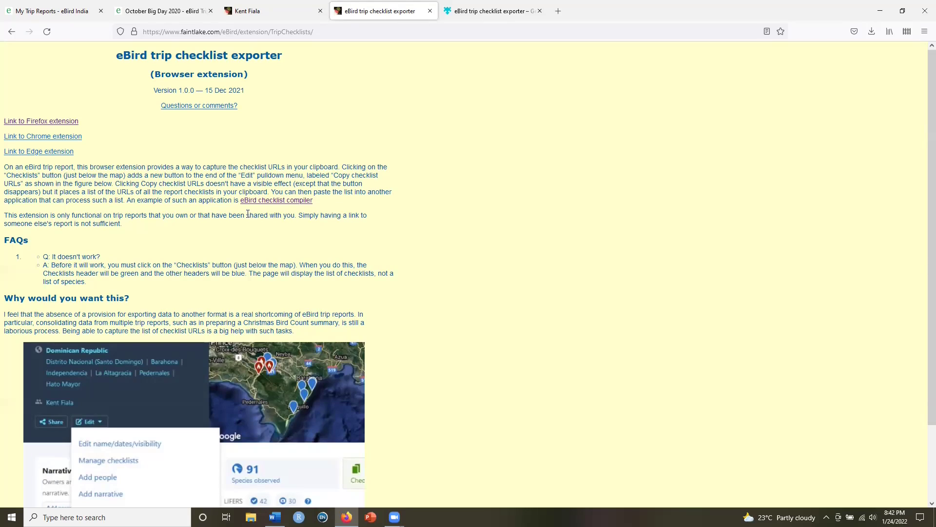
pyautogui.rightClick(273, 201)
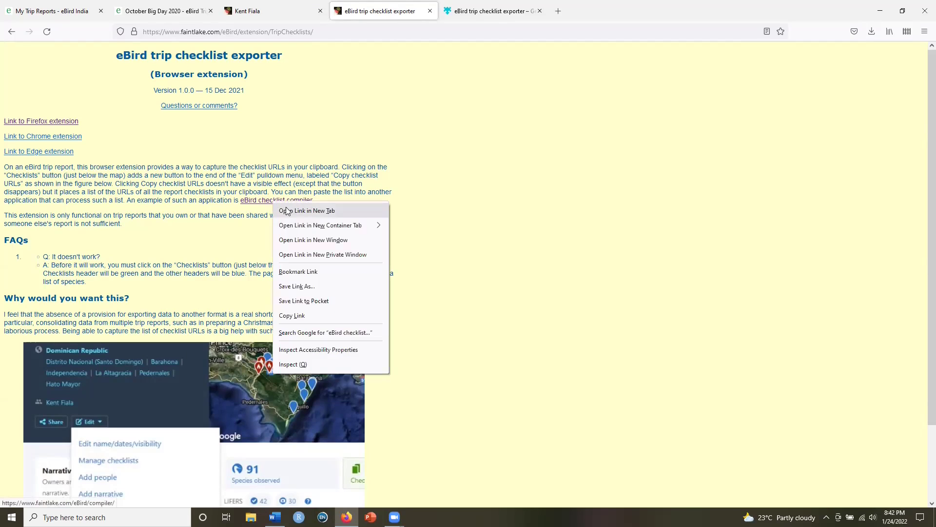
pyautogui.click(286, 211)
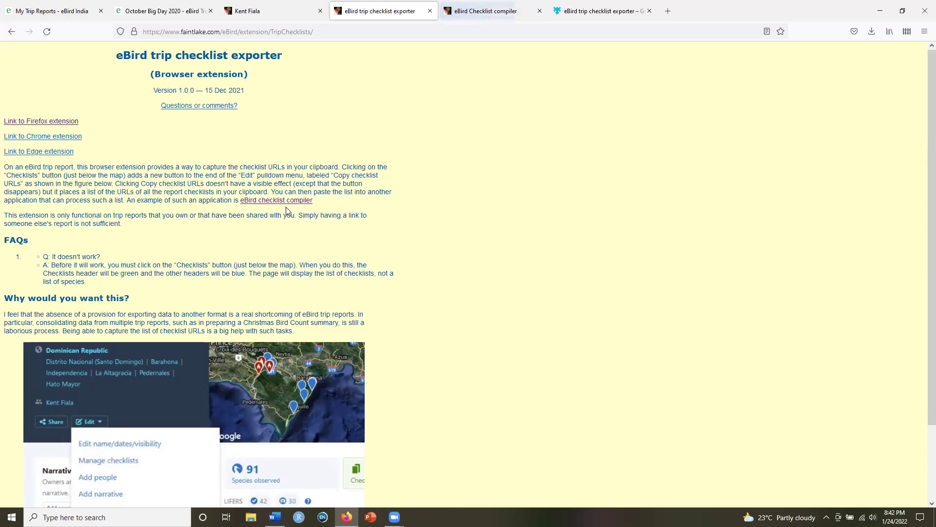
# - Replace the compiler's checklist box contents with the copied trip URLs and fetch them
pyautogui.click(503, 7)
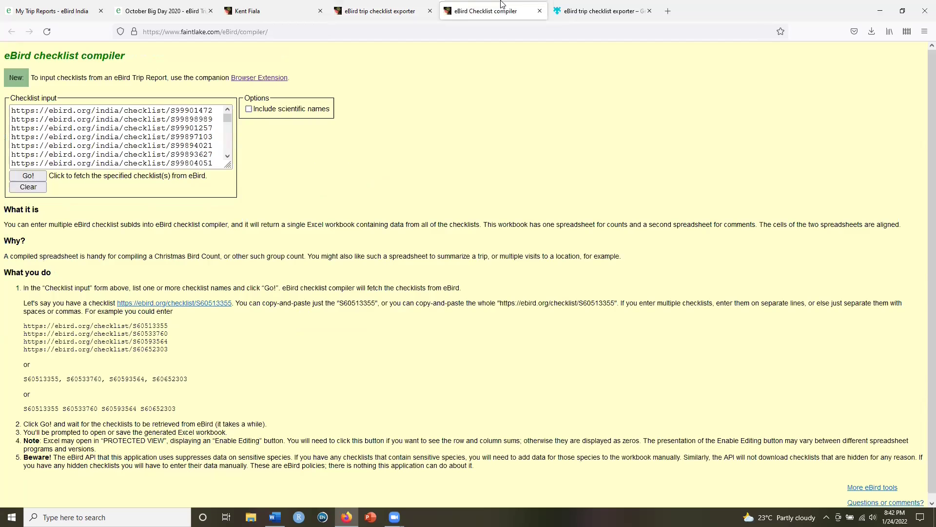
pyautogui.click(120, 155)
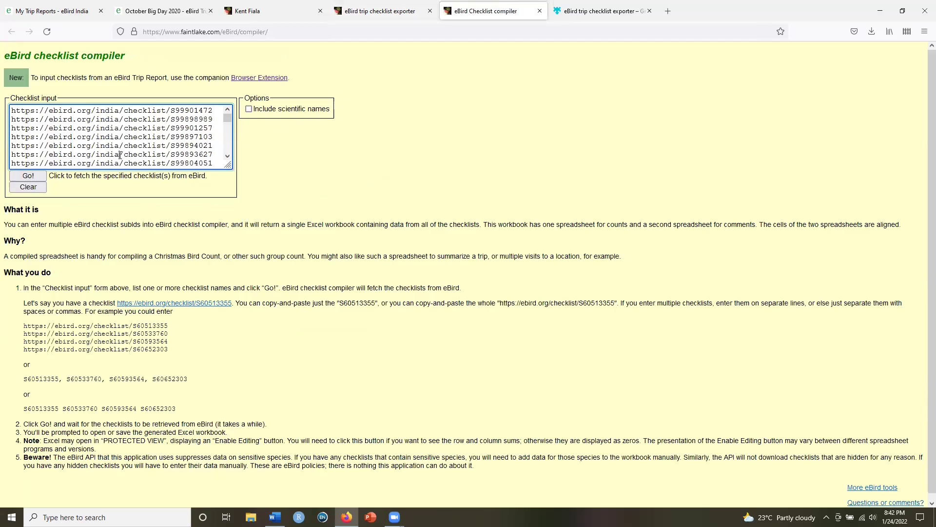
pyautogui.hotkey('ctrl', 'a')
pyautogui.press('BackSpace')
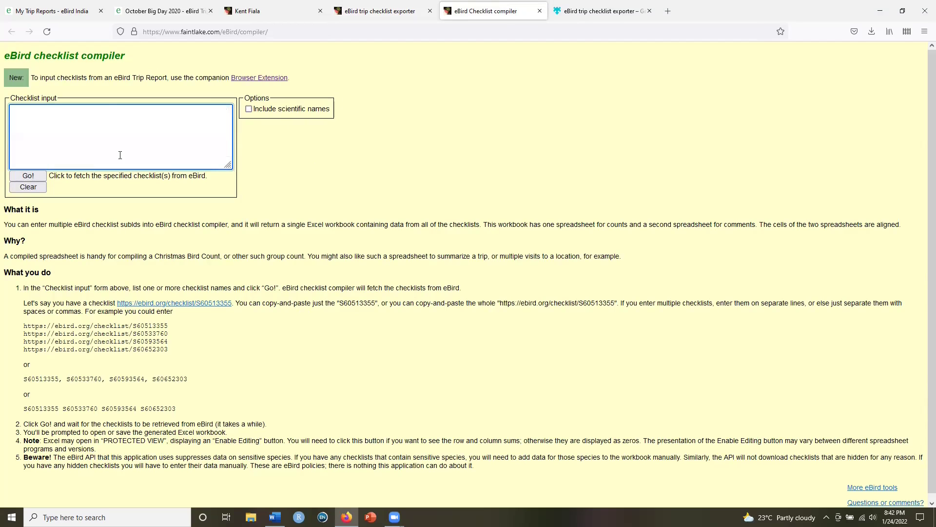
pyautogui.hotkey('ctrl', 'v')
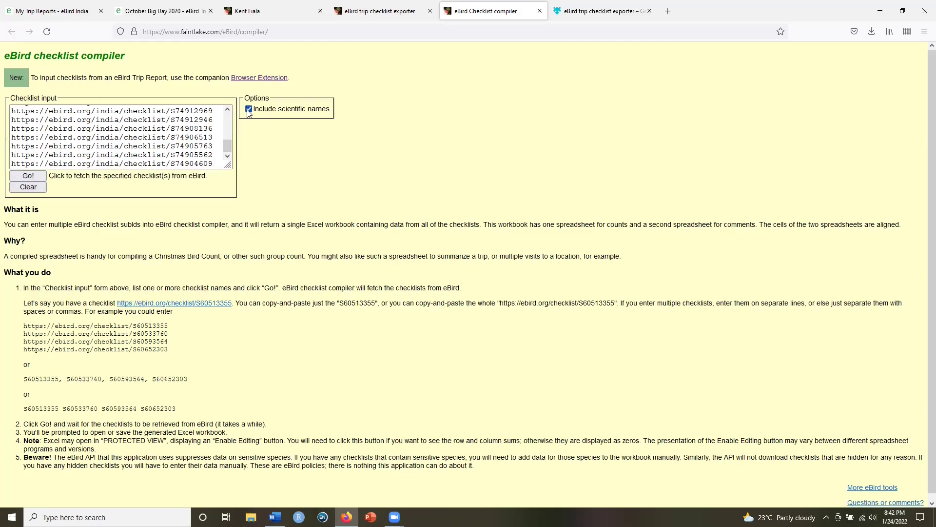
pyautogui.click(41, 178)
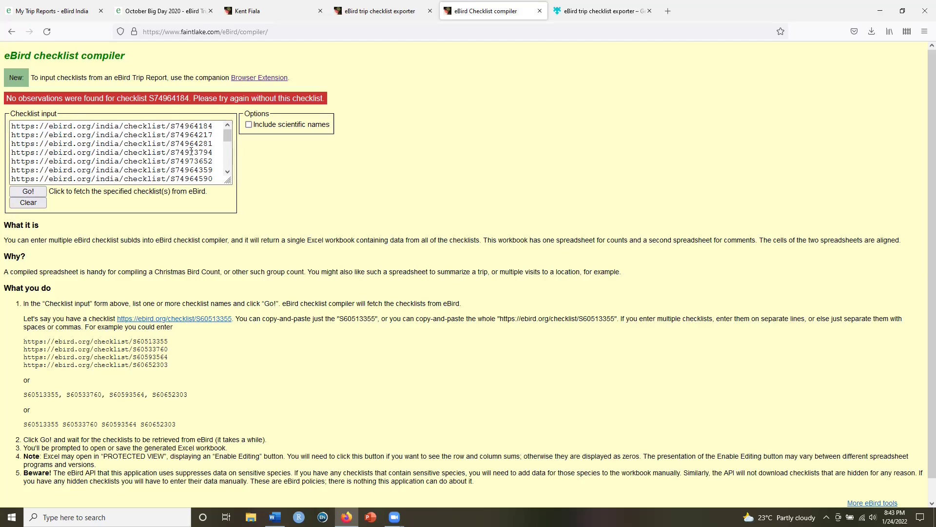
# - Find and delete the failing S74964184 line, then compile the remaining checklists again
pyautogui.click(191, 152)
pyautogui.hotkey('ctrl', 'f')
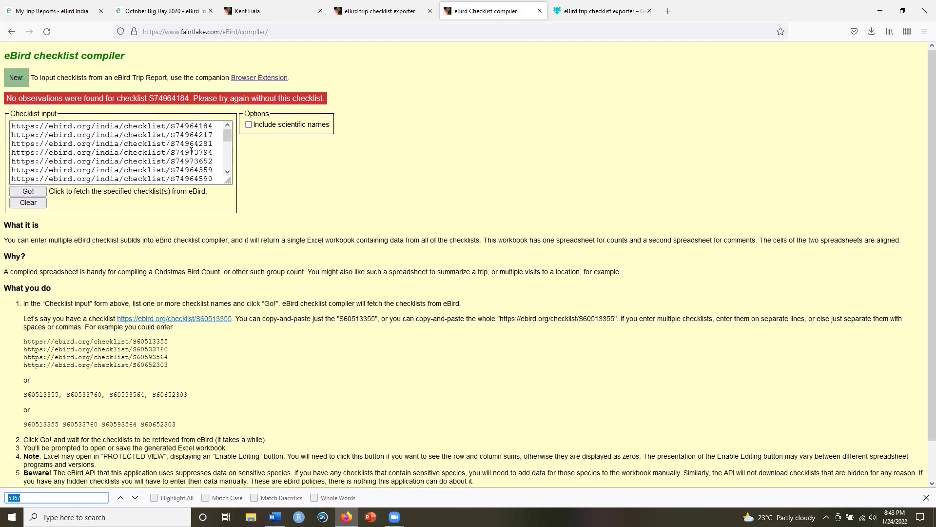
pyautogui.write('4184')
pyautogui.tripleClick(173, 126)
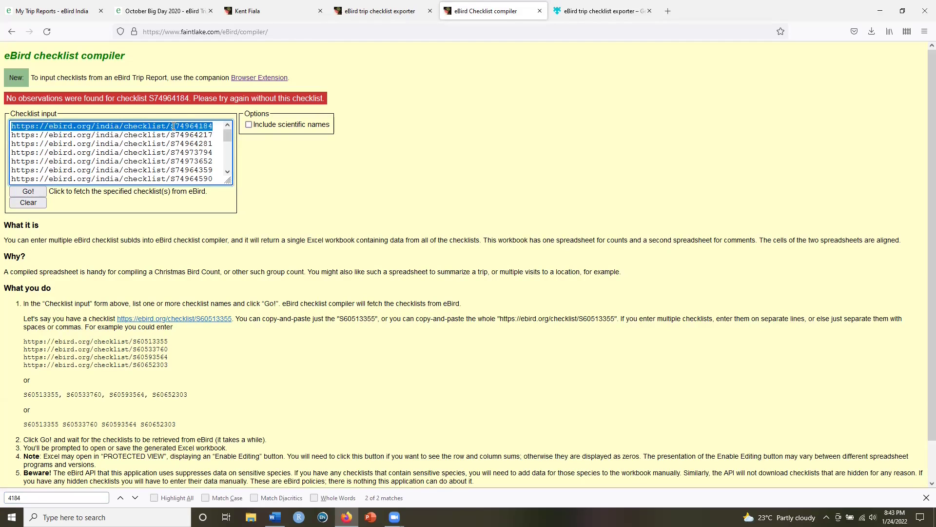
pyautogui.press('BackSpace')
pyautogui.press('Delete')
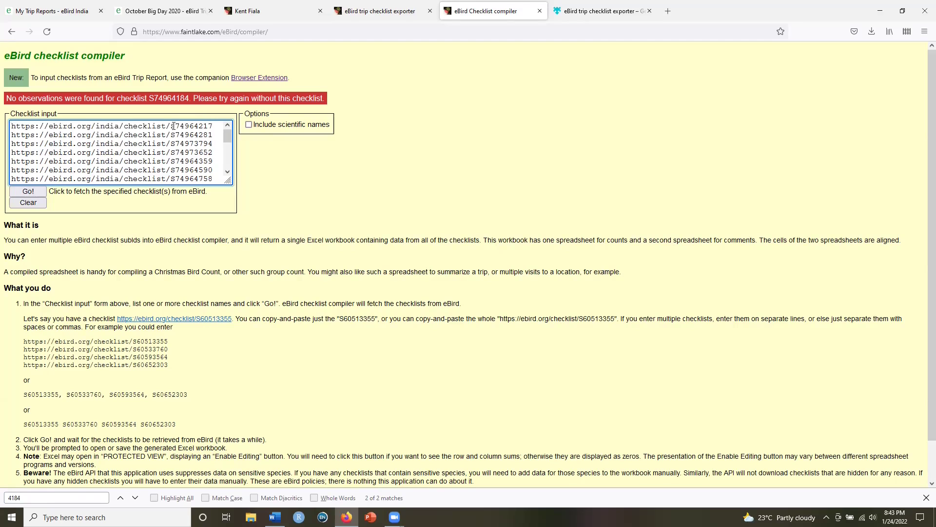
pyautogui.click(28, 192)
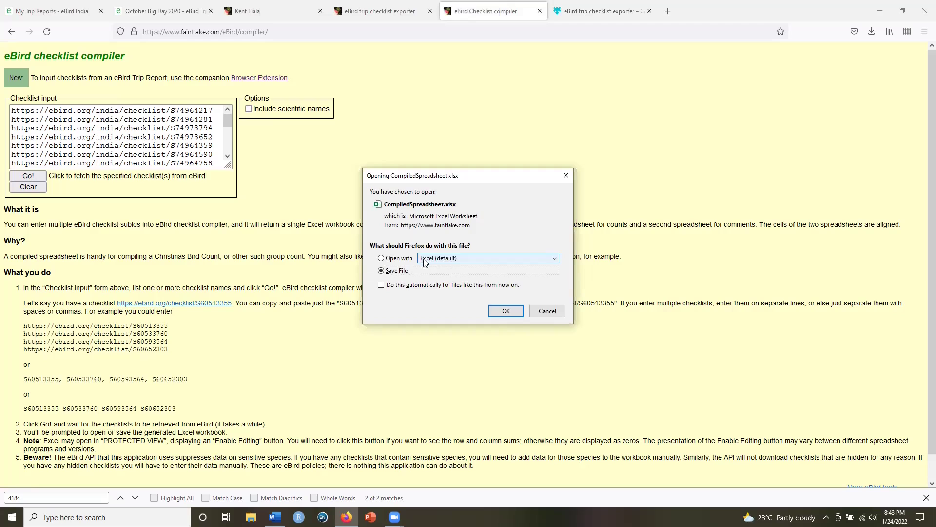
# - Save the compiled workbook and open CompiledSpreadsheet(2).xlsx in Excel
pyautogui.click(505, 311)
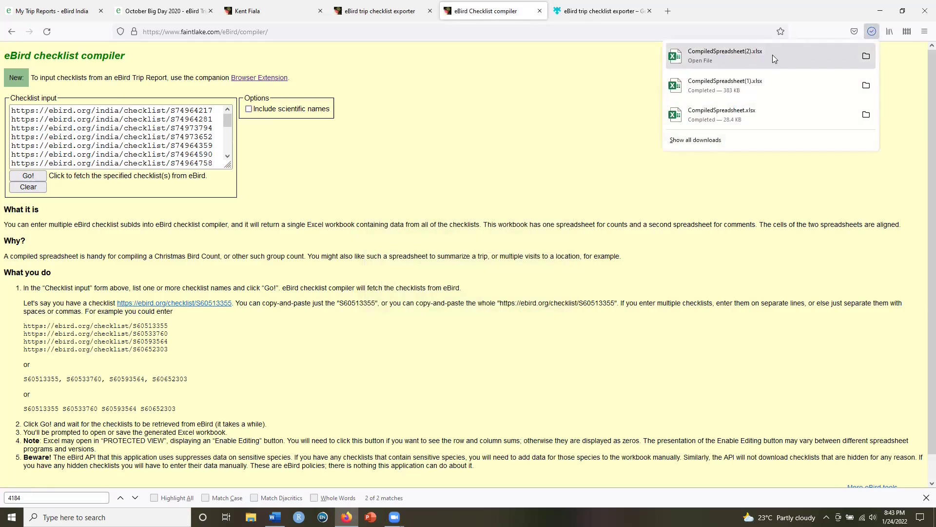
pyautogui.click(772, 54)
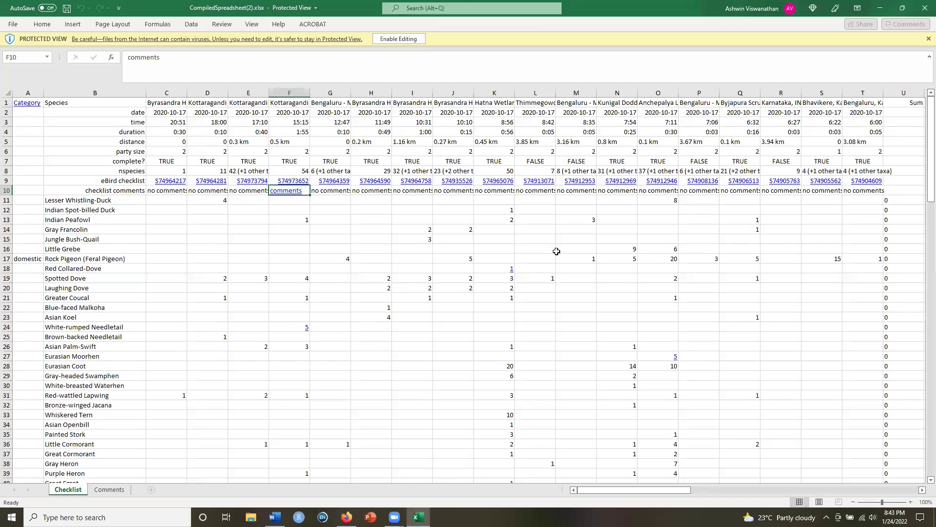
pyautogui.moveTo(923, 117); pyautogui.dragTo(922, 237)
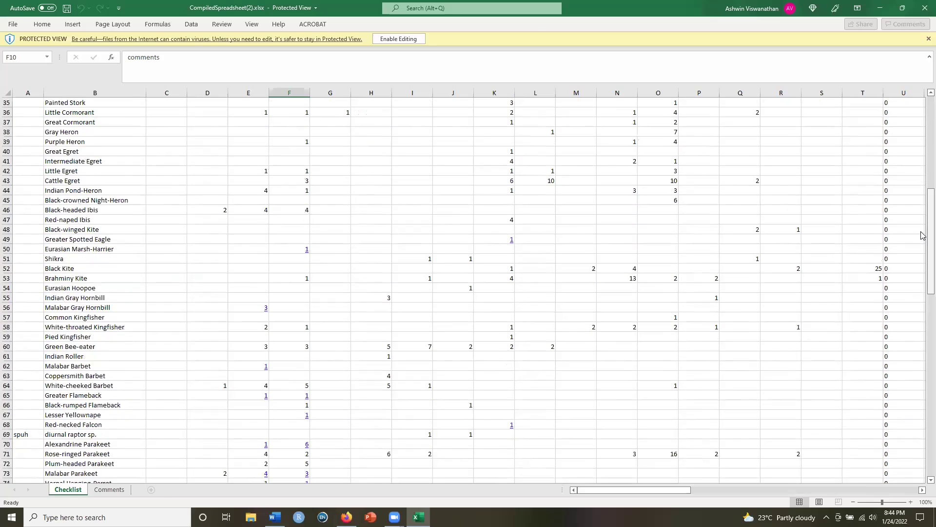
pyautogui.click(512, 241)
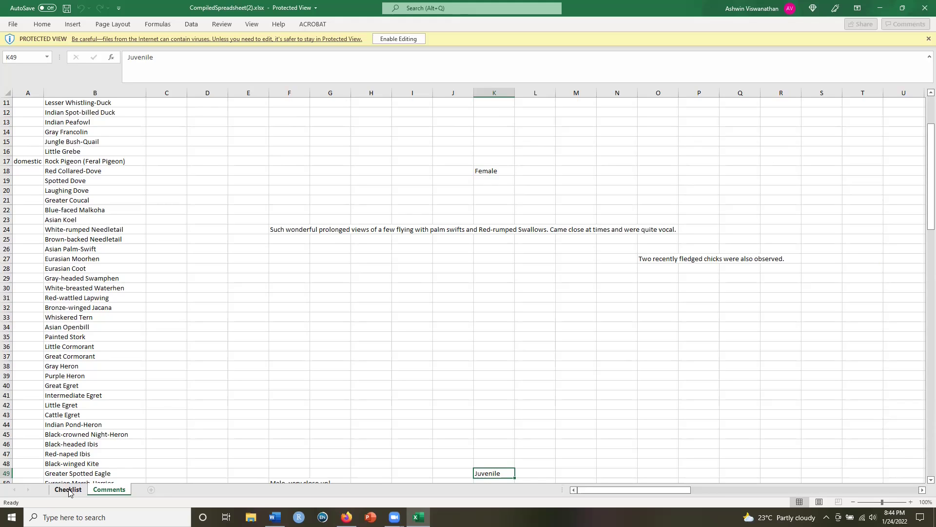
pyautogui.click(68, 490)
pyautogui.click(110, 489)
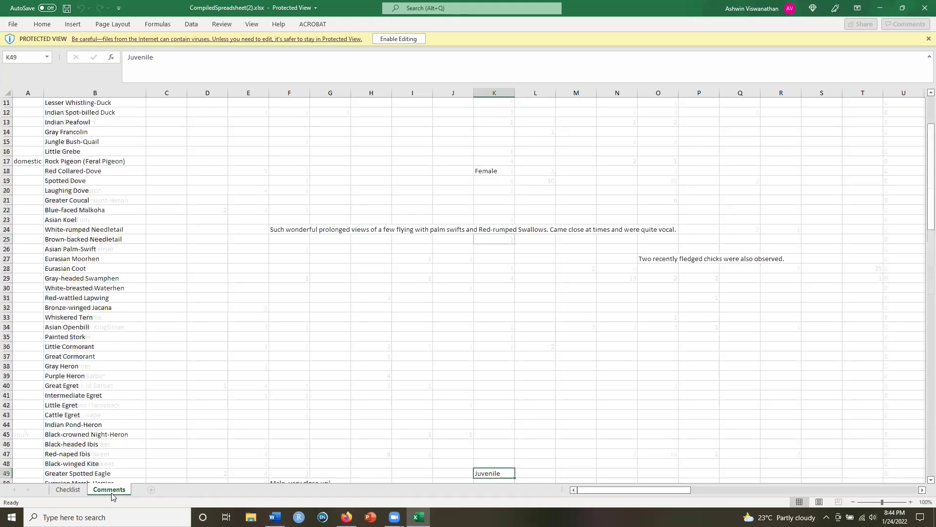
pyautogui.click(68, 489)
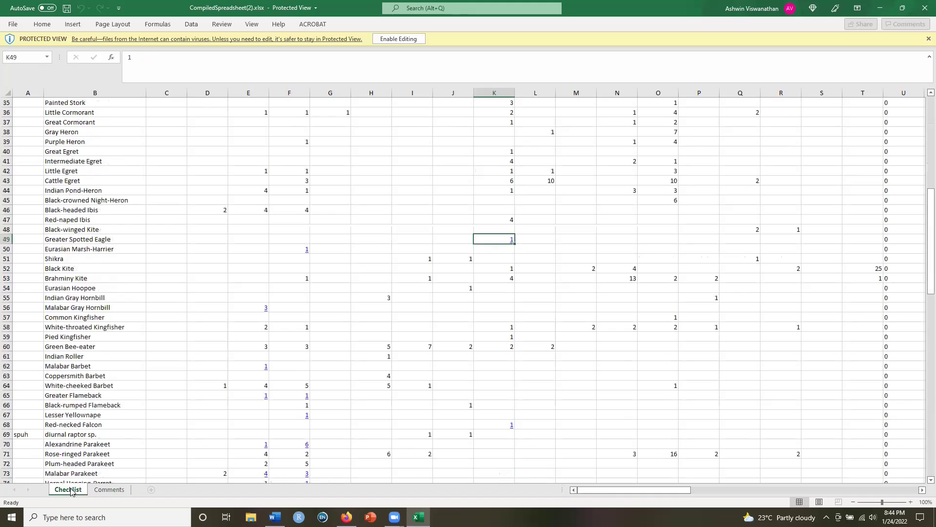